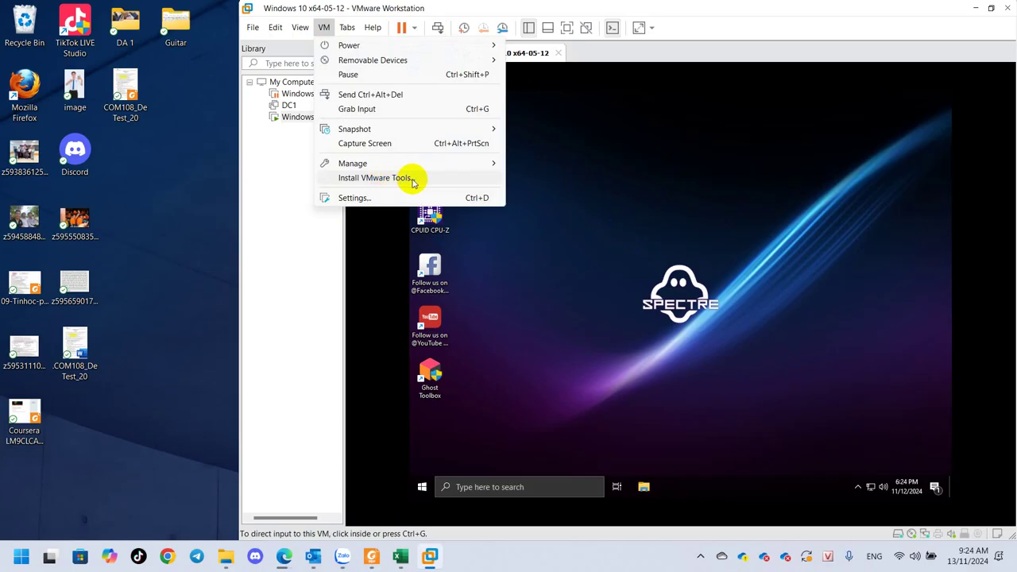
# Step: Try to copy the COM108_De Test_20 file from the host desktop to the Windows 10 x64-05-12 virtual machine's desktop
pyautogui.click(617, 191)
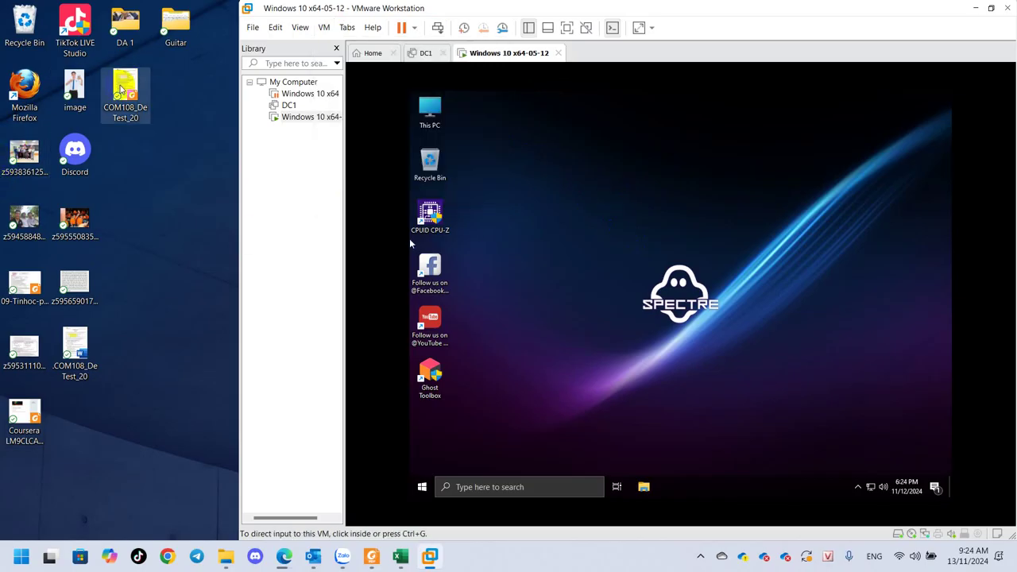
pyautogui.moveTo(119, 91); pyautogui.dragTo(630, 203)
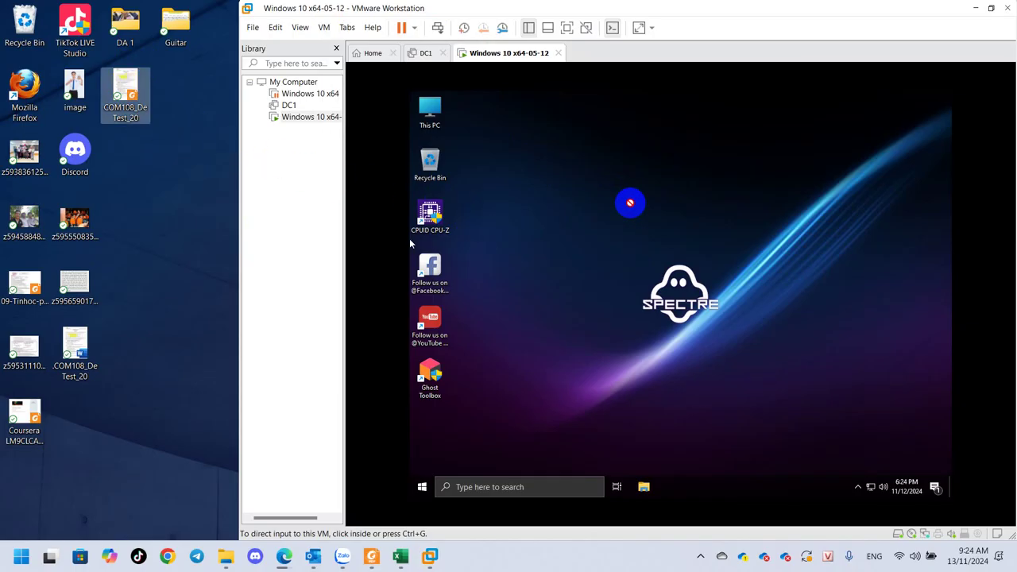
pyautogui.moveTo(630, 202); pyautogui.dragTo(425, 52)
# Step: Start the VMware Tools installation for the Windows 10 x64-05-12 virtual machine and run setup64.exe from the guest's disc prompt
pyautogui.click(324, 27)
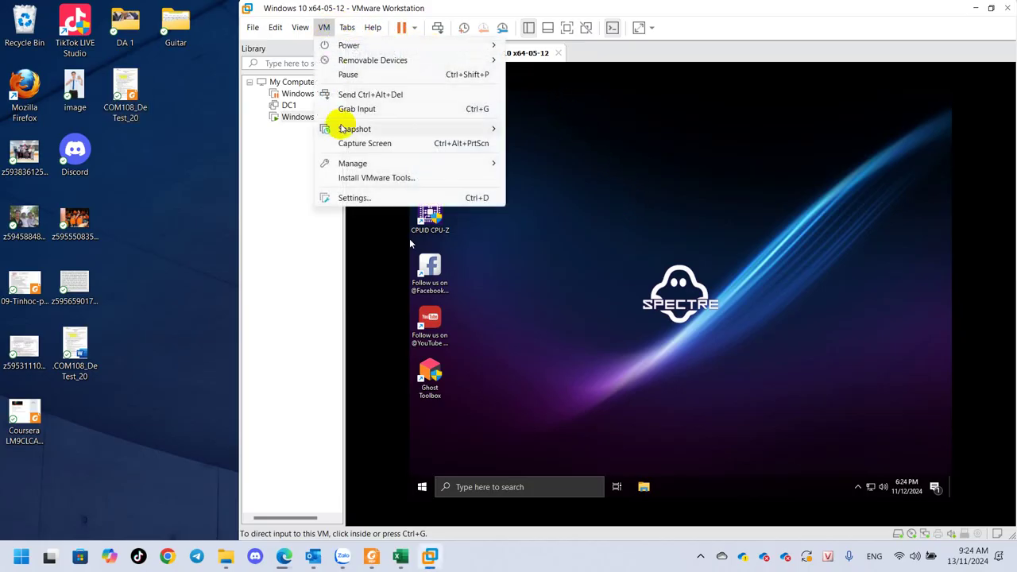
pyautogui.click(403, 178)
pyautogui.click(414, 179)
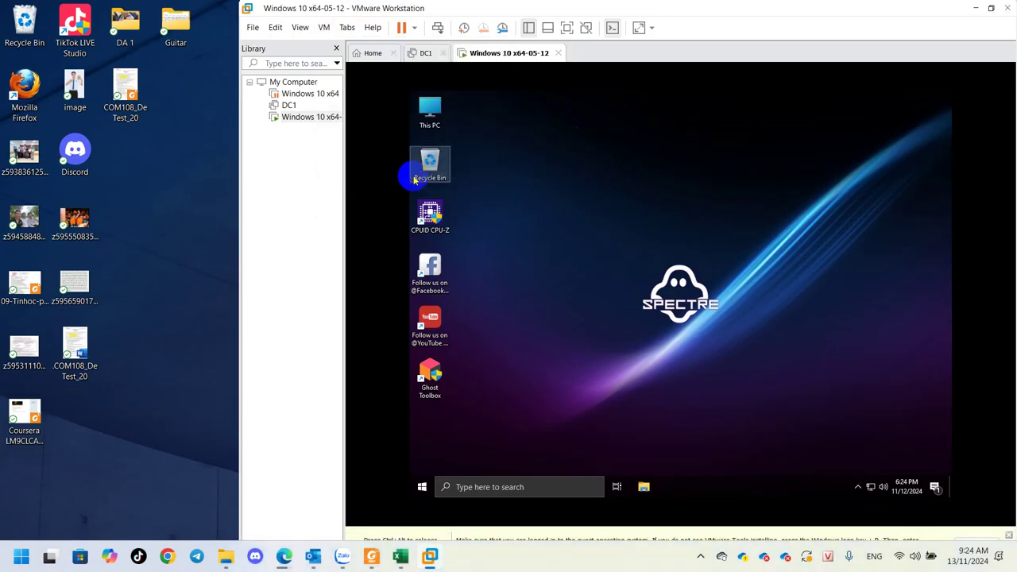
pyautogui.click(697, 197)
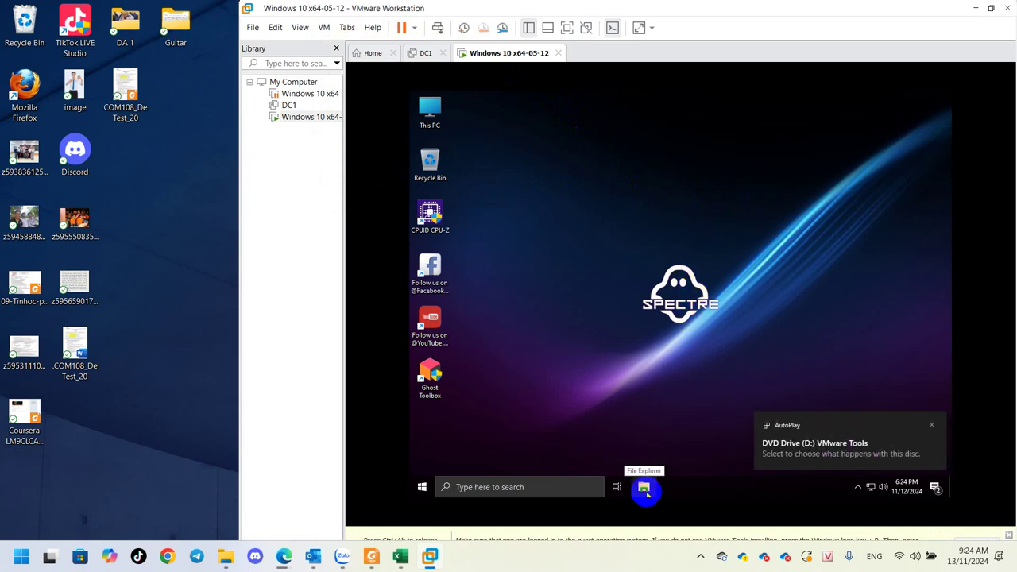
pyautogui.click(861, 454)
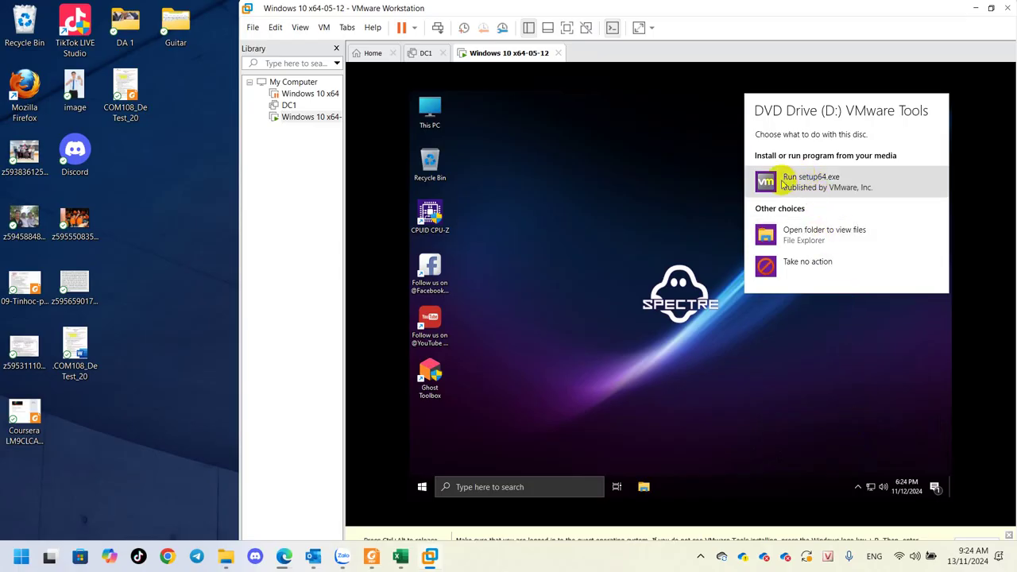
pyautogui.click(854, 185)
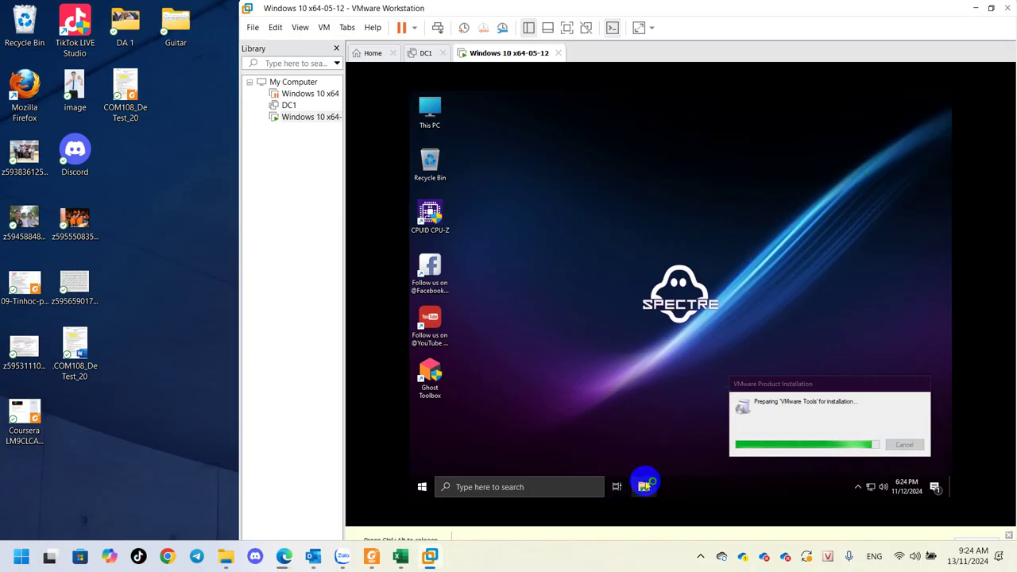
# Step: Run setup64.exe from the guest's VMware Tools DVD drive (D:) and bring the setup wizard to the front
pyautogui.click(644, 487)
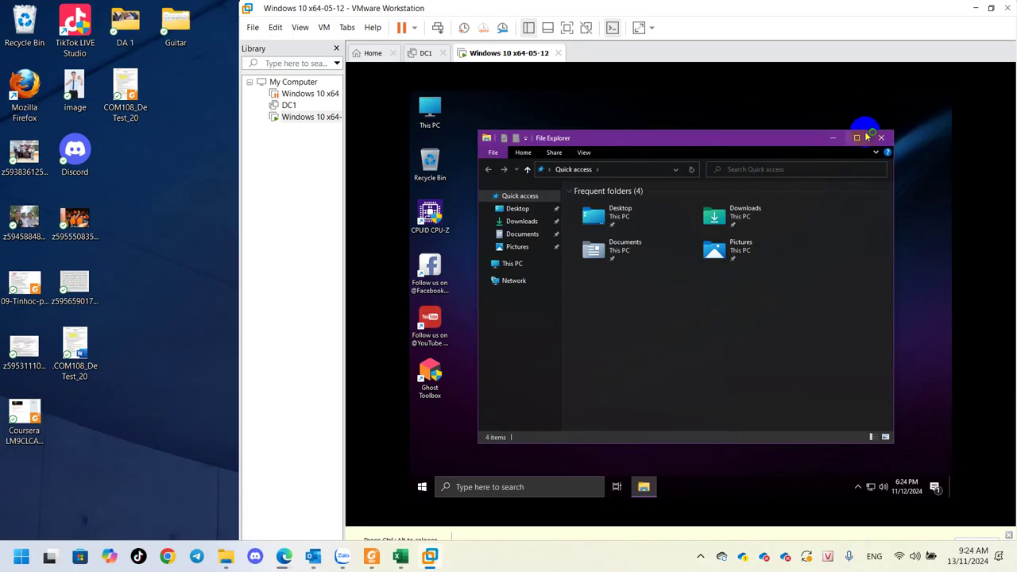
pyautogui.click(854, 138)
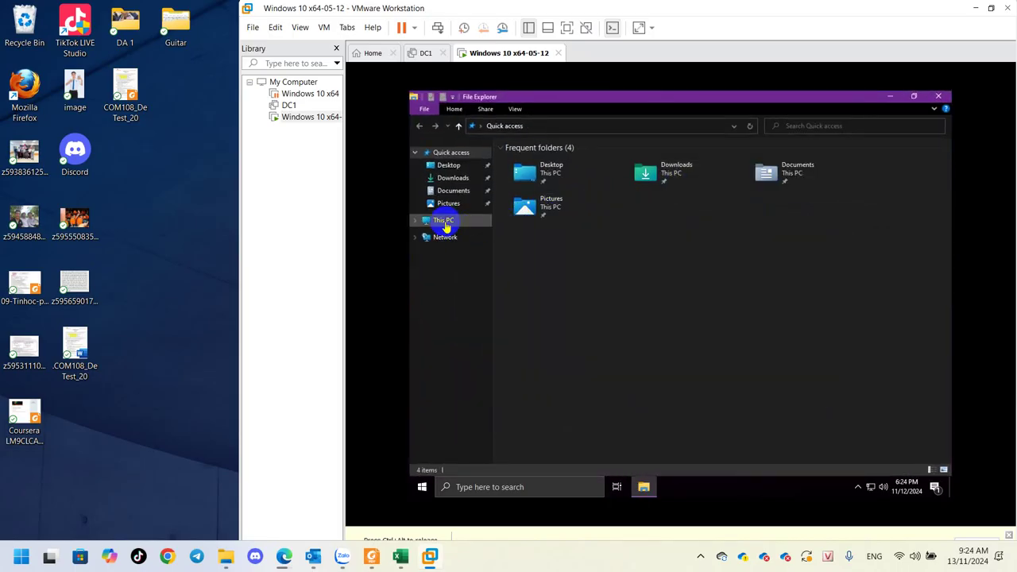
pyautogui.click(414, 220)
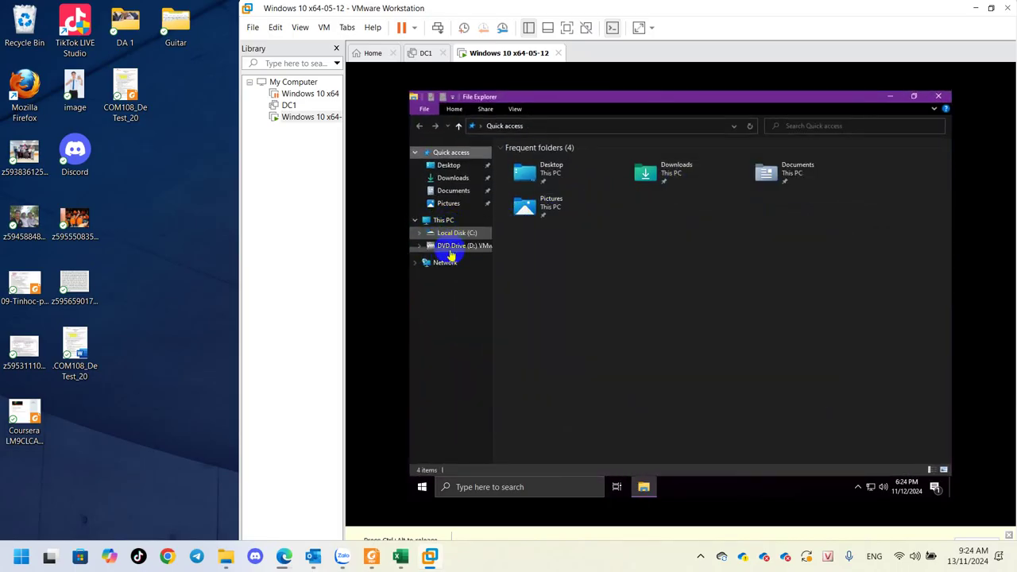
pyautogui.click(451, 247)
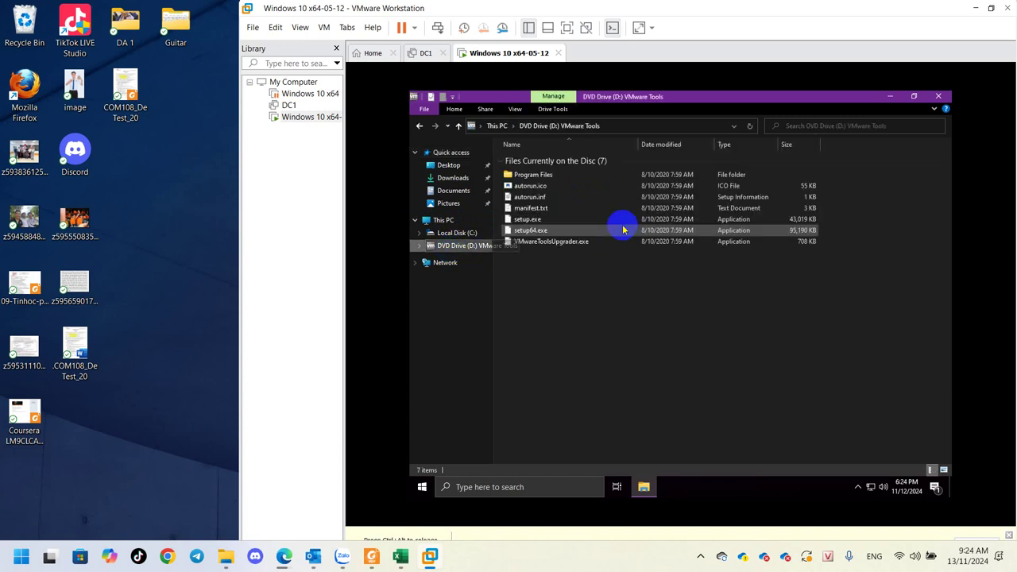
pyautogui.doubleClick(537, 233)
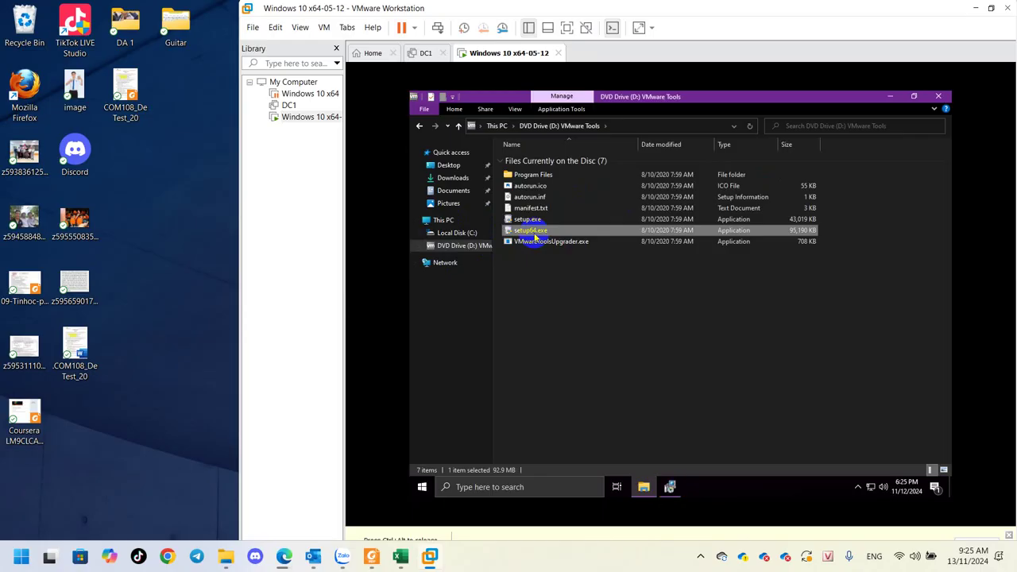
pyautogui.click(670, 487)
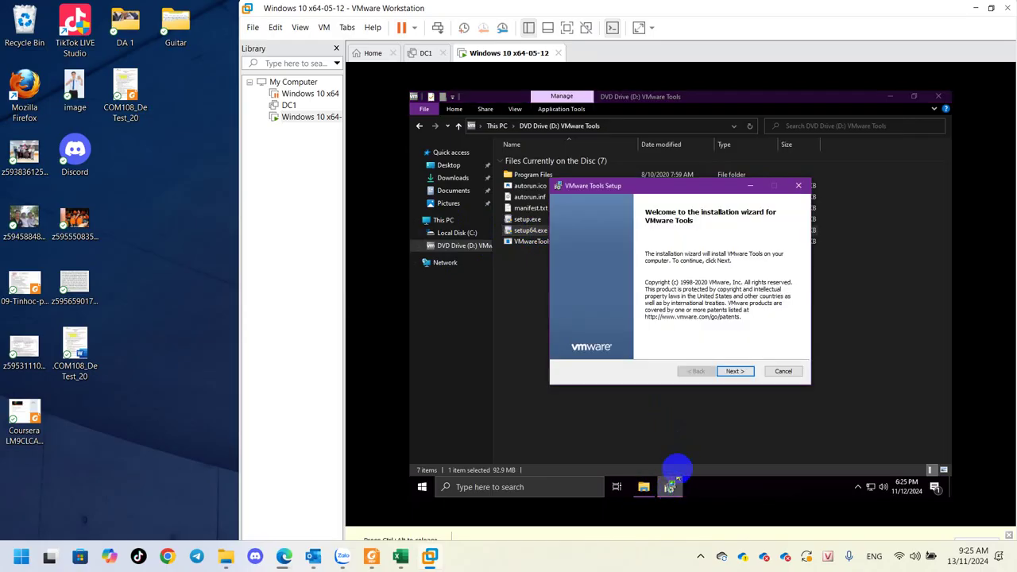
# Step: Install VMware Tools with the Typical setup type and restart the guest system
pyautogui.click(734, 372)
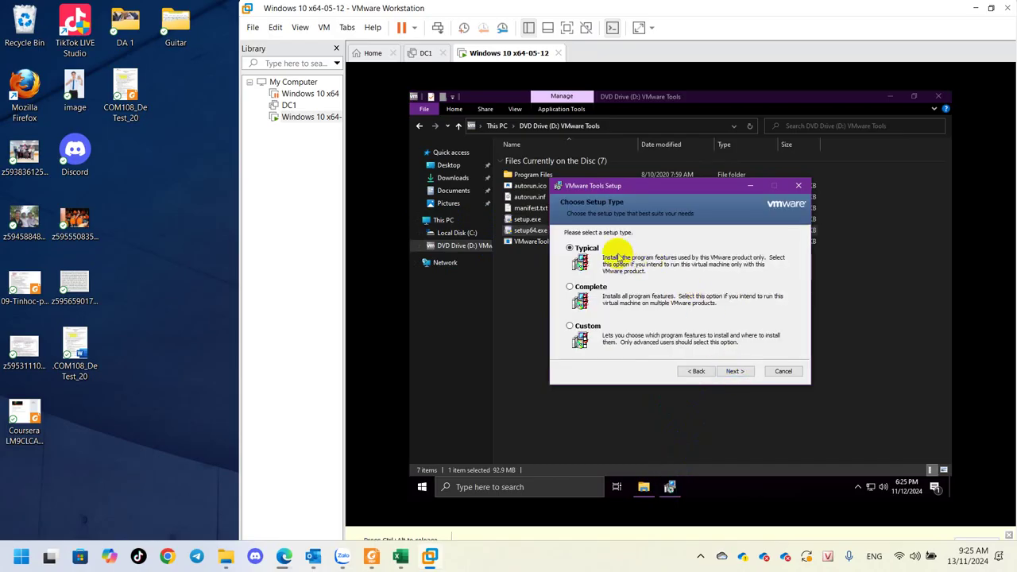
pyautogui.click(733, 371)
pyautogui.click(727, 370)
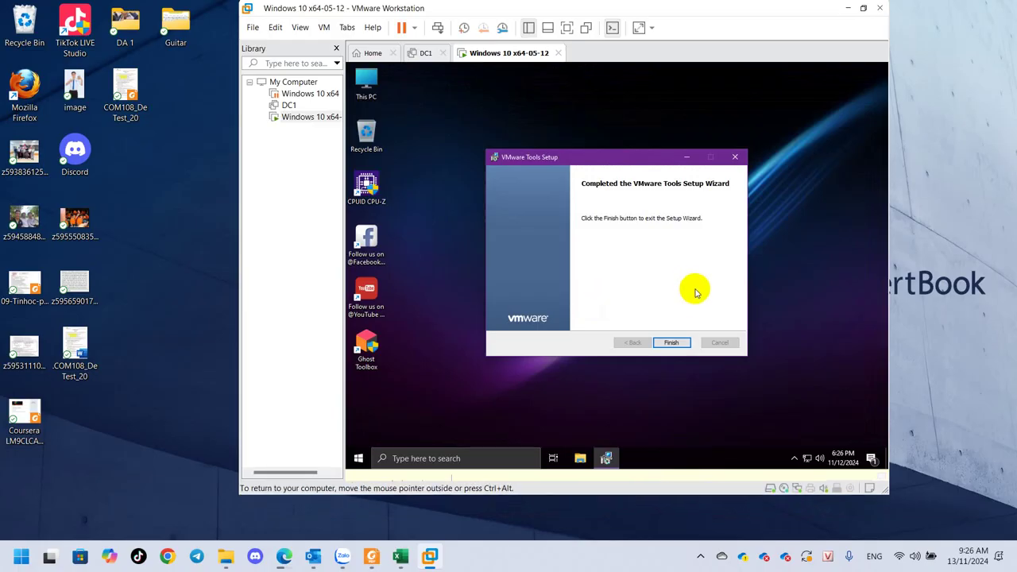
pyautogui.click(674, 343)
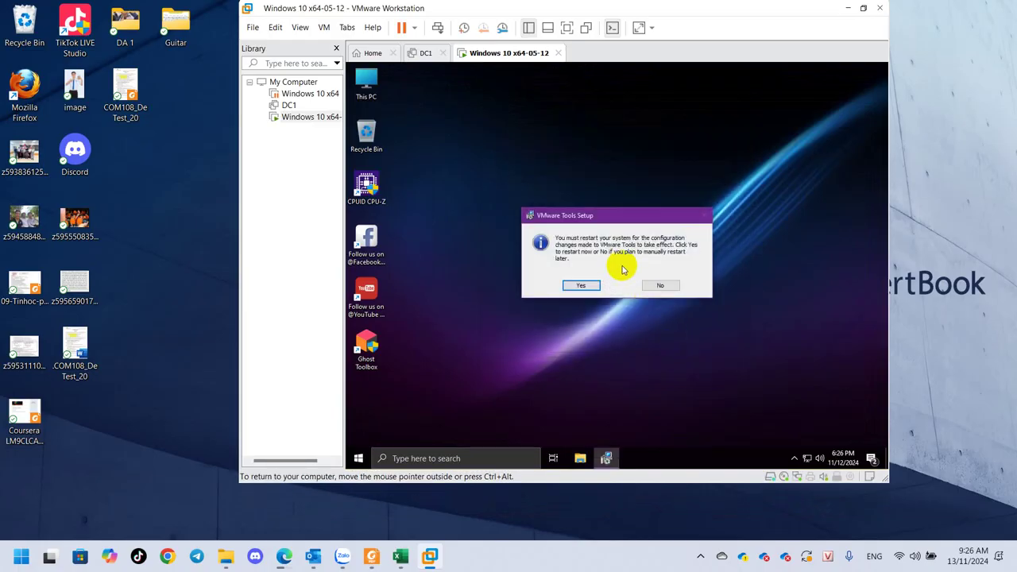
pyautogui.click(580, 286)
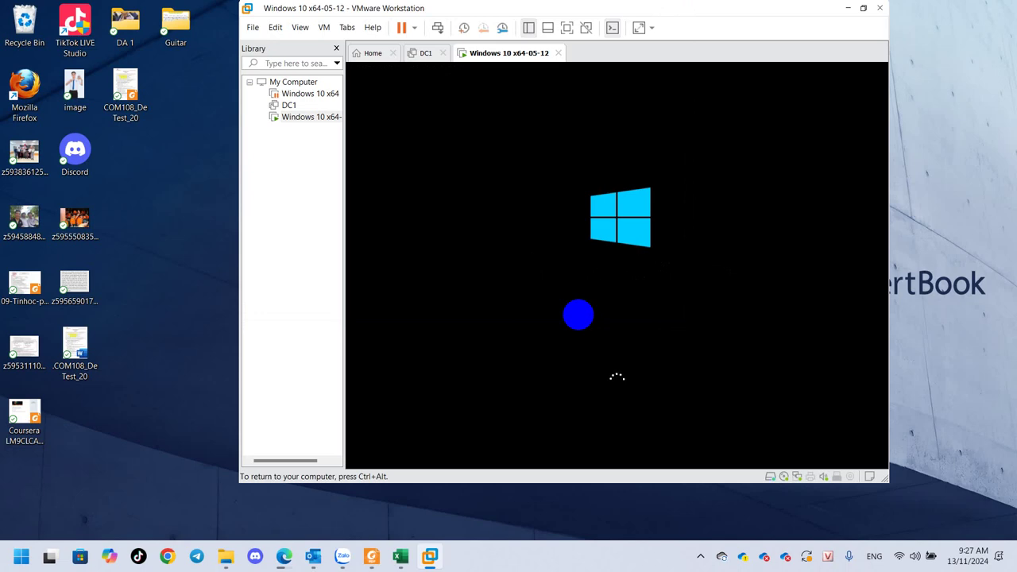
pyautogui.hotkey('ctrl', 'alt')
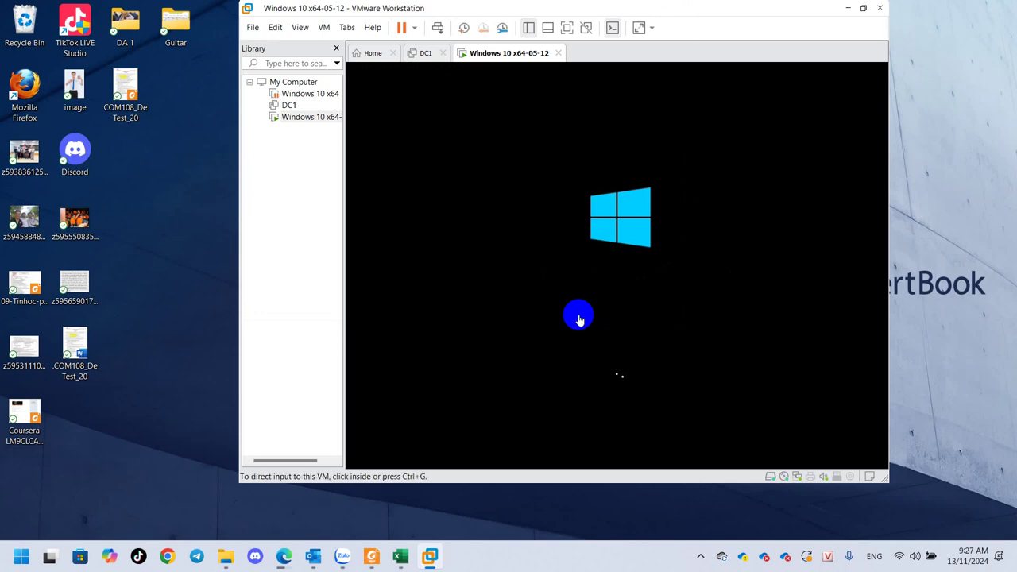
pyautogui.click(699, 556)
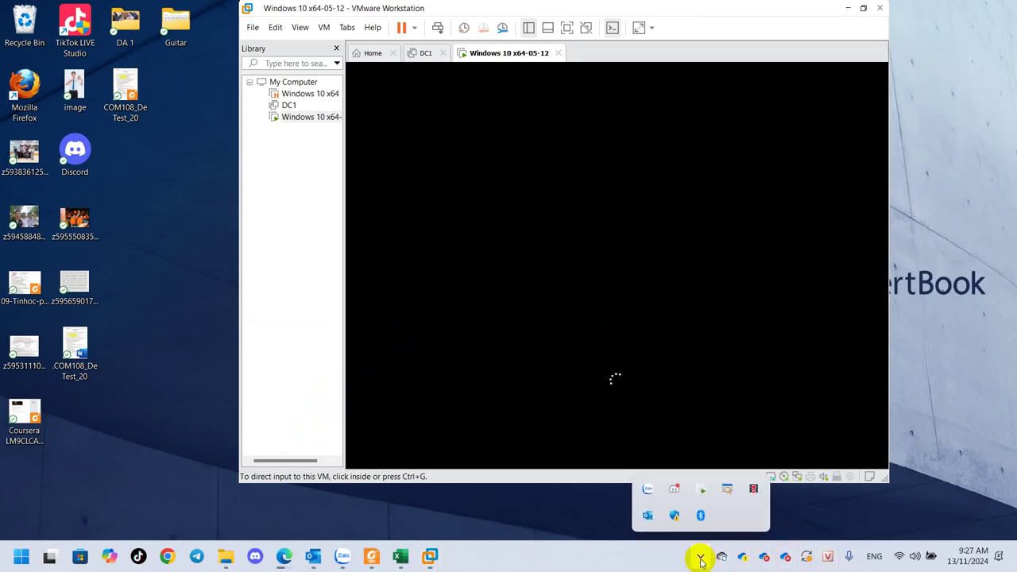
pyautogui.click(571, 515)
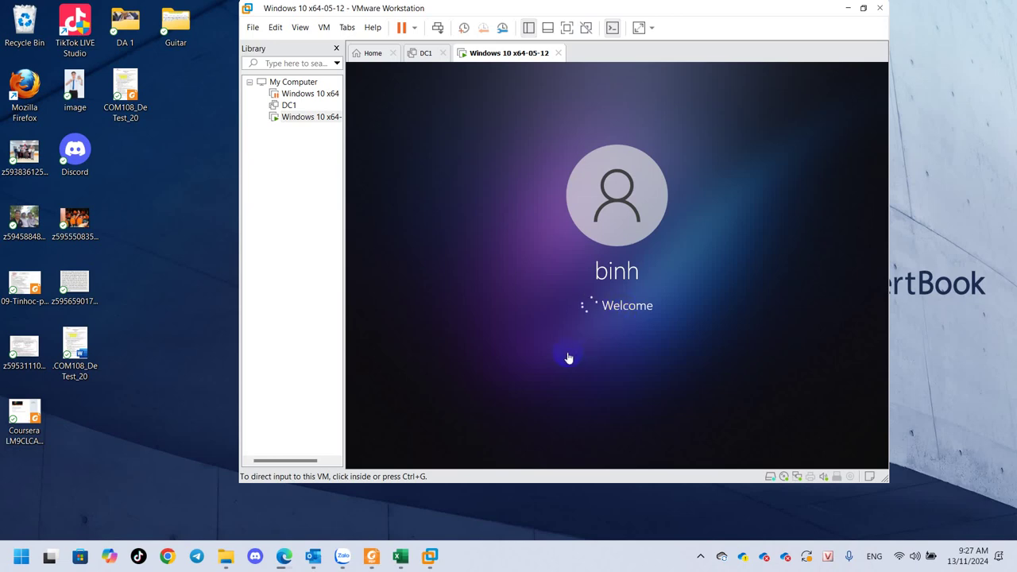
pyautogui.click(702, 555)
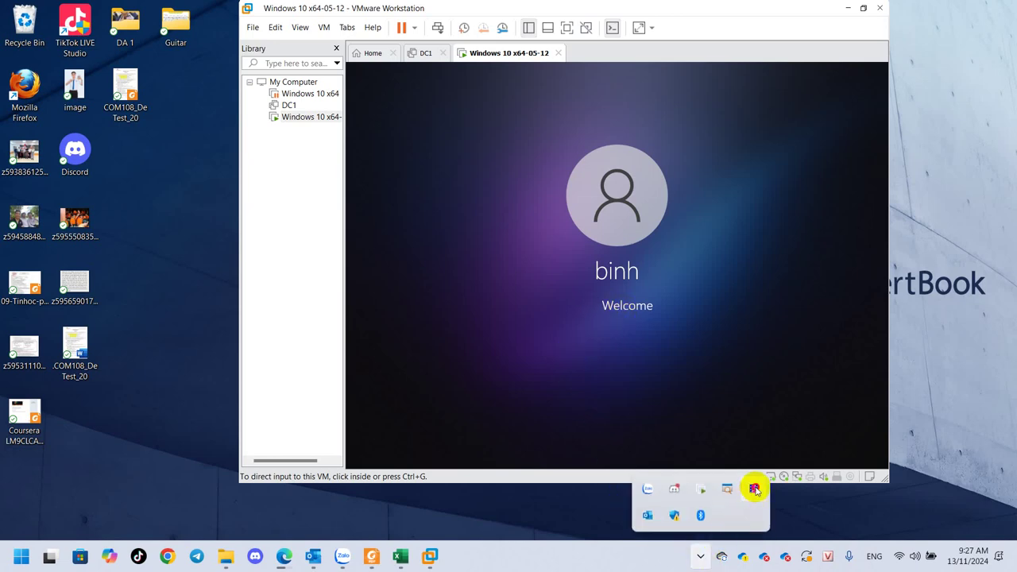
pyautogui.click(609, 215)
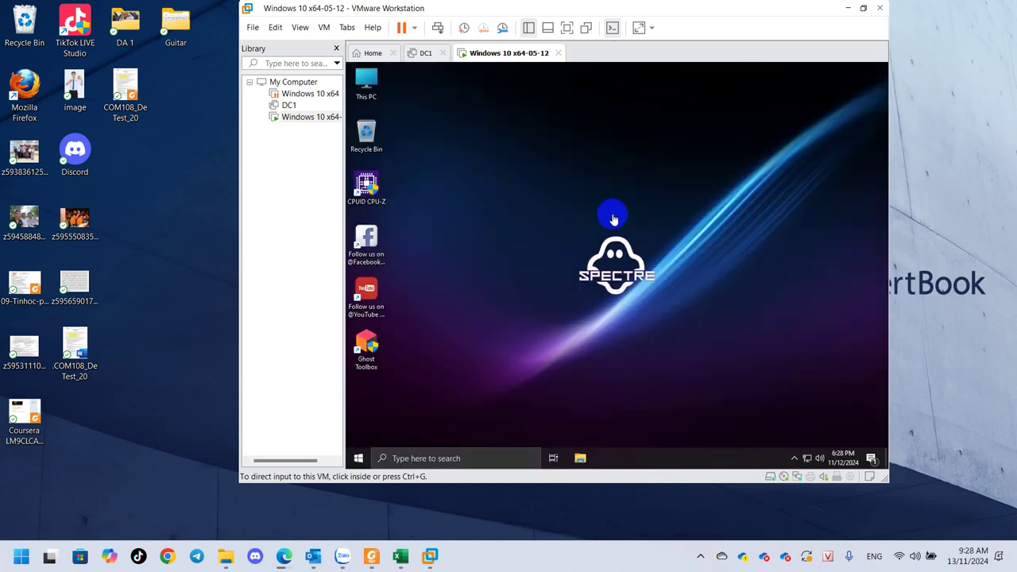
# Step: Copy the COM108_De Test_20 file and the Guitar folder from the host desktop to the virtual machine's desktop
pyautogui.click(324, 27)
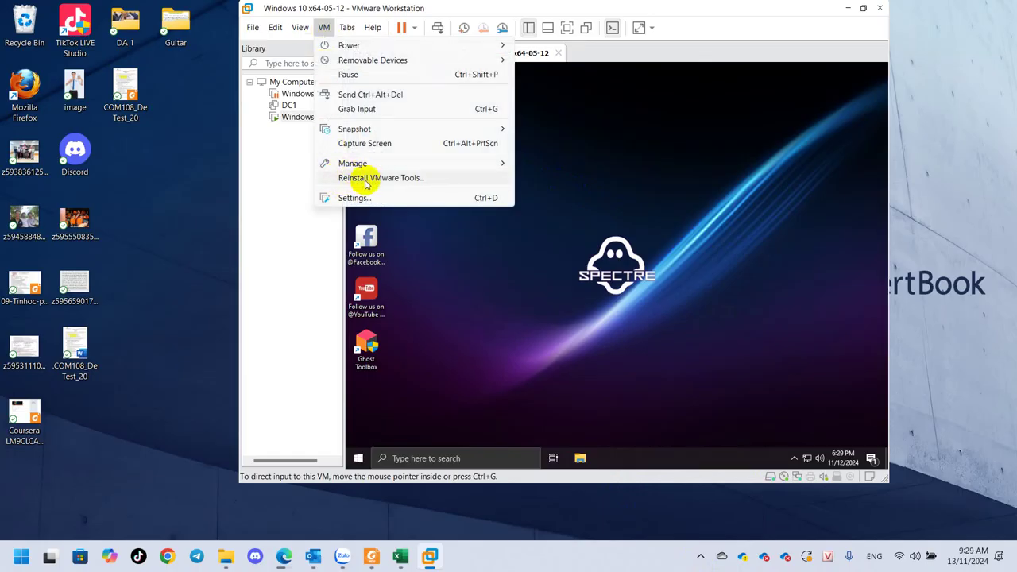
pyautogui.click(189, 262)
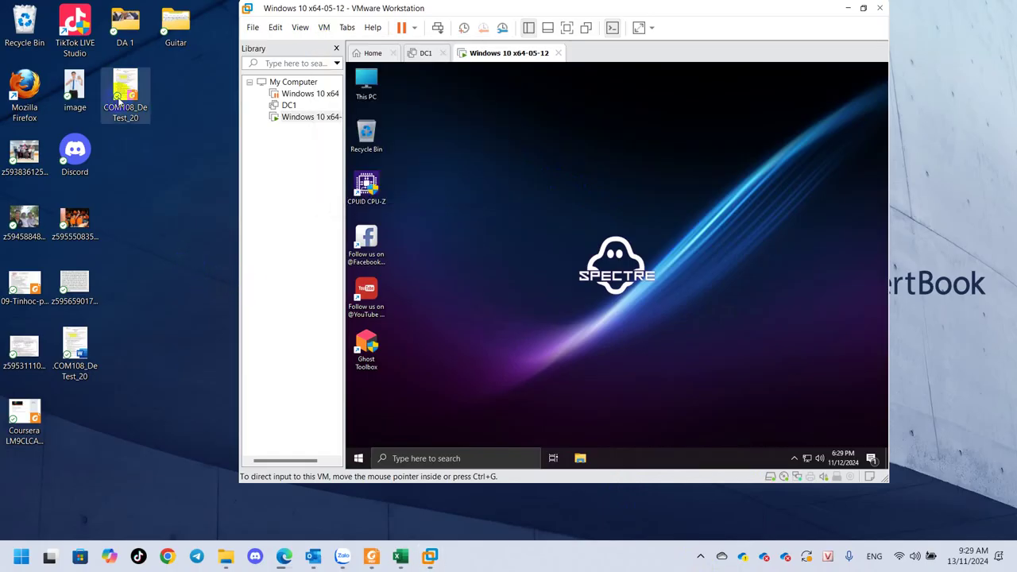
pyautogui.moveTo(132, 77); pyautogui.dragTo(532, 142)
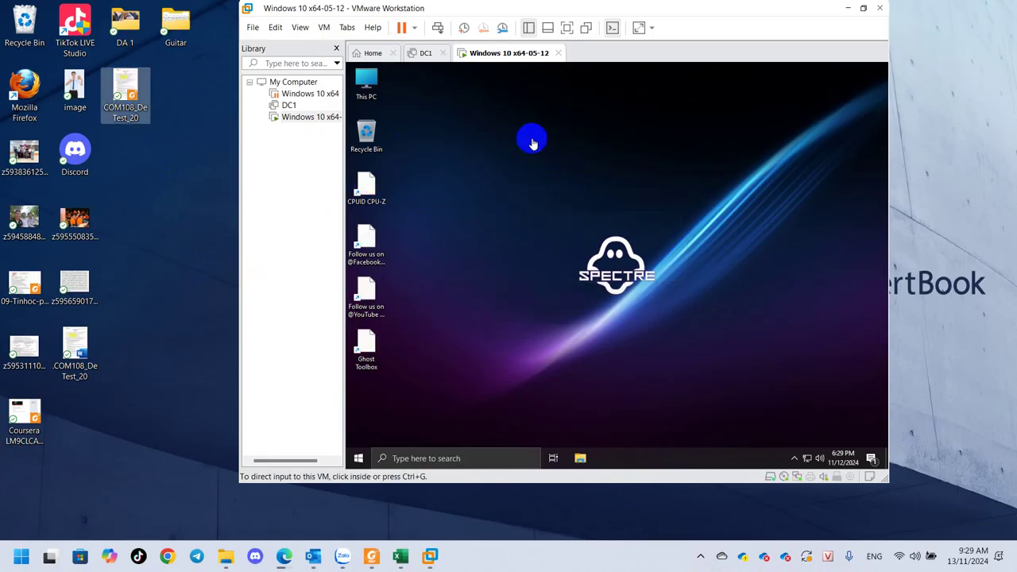
pyautogui.click(532, 77)
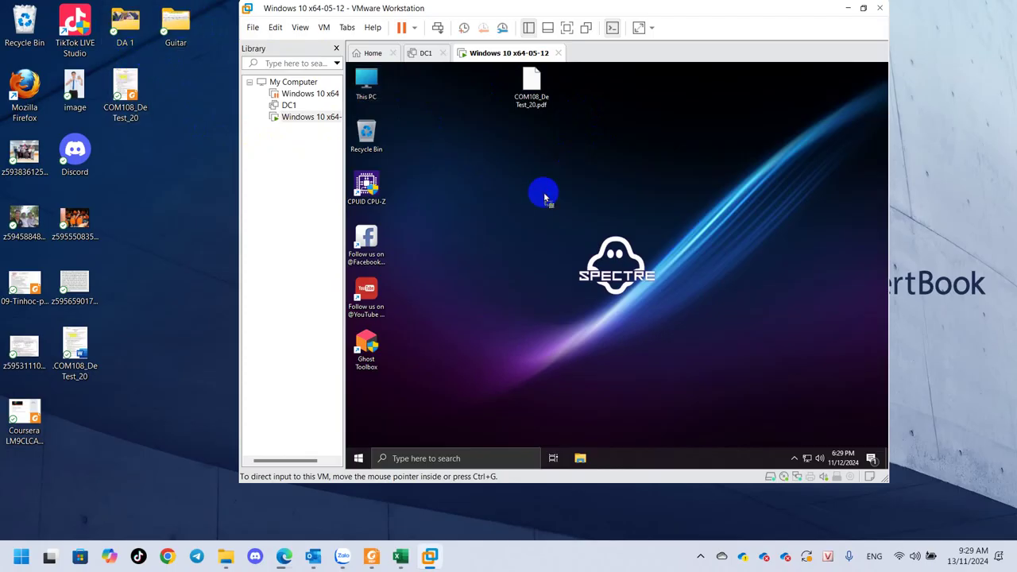
pyautogui.moveTo(544, 197); pyautogui.dragTo(544, 197)
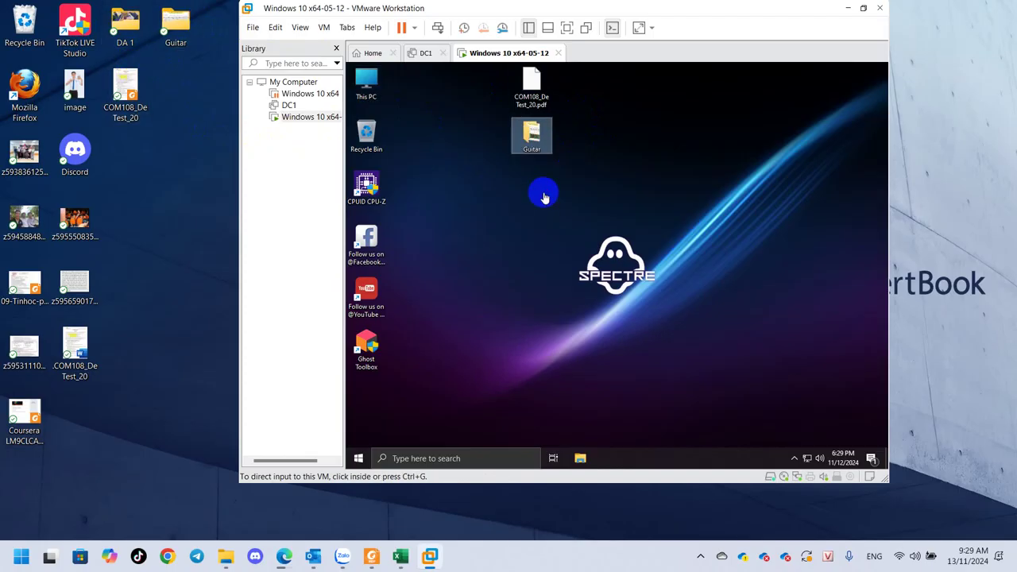
# Step: Maximize the virtual machine window and check the image inside the copied Guitar folder
pyautogui.click(859, 8)
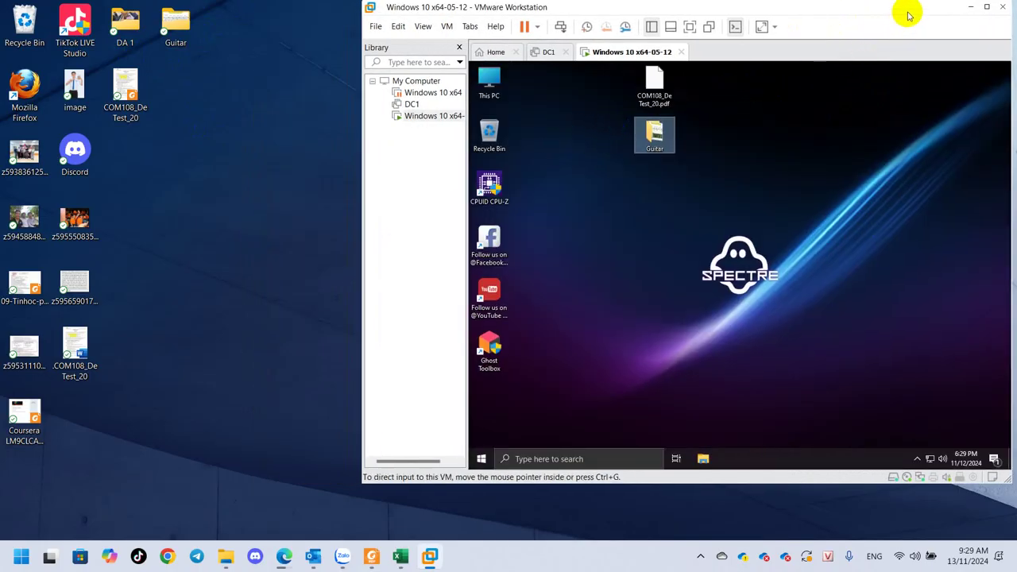
pyautogui.doubleClick(908, 14)
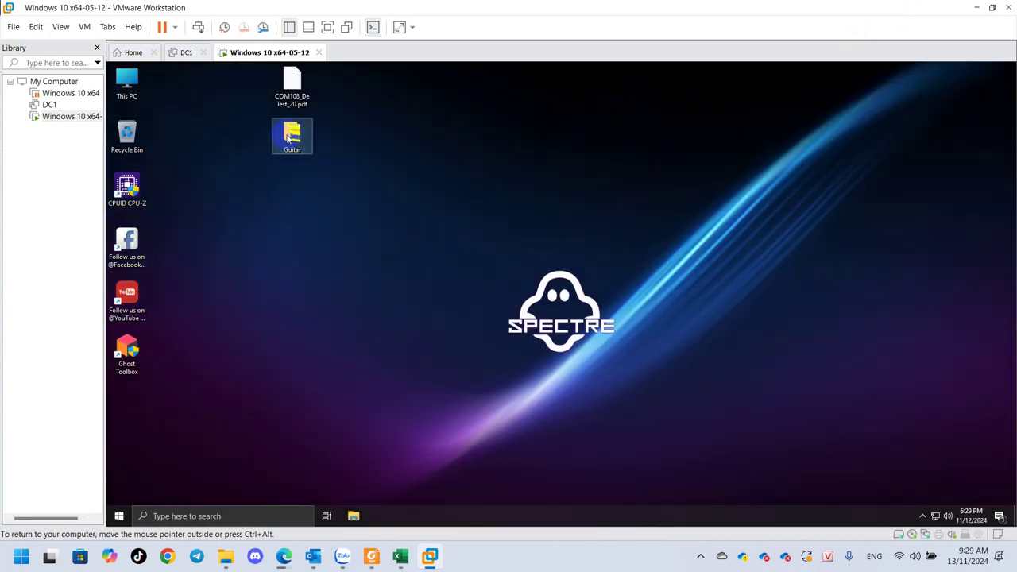
pyautogui.doubleClick(288, 137)
pyautogui.click(393, 226)
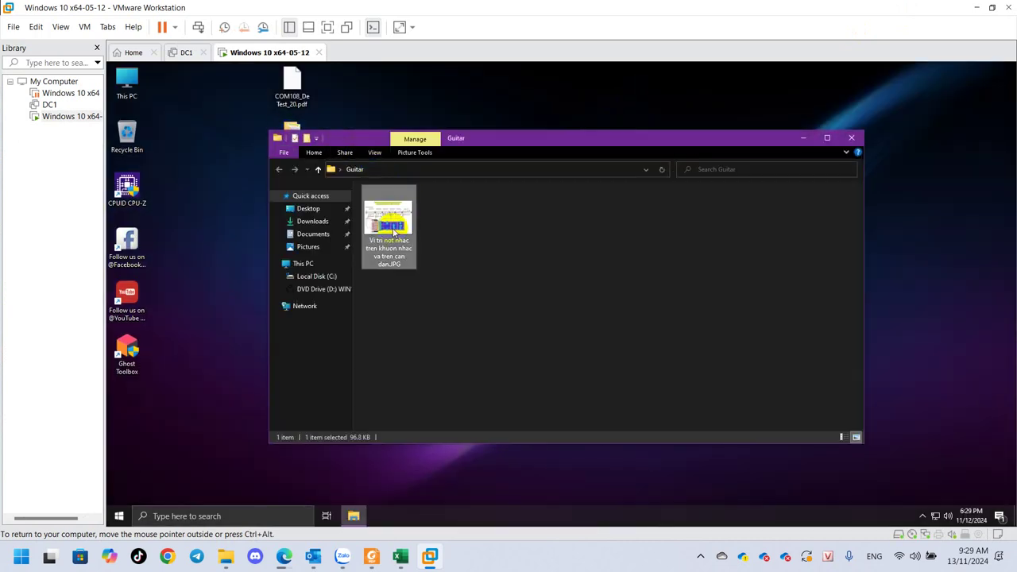
pyautogui.click(852, 139)
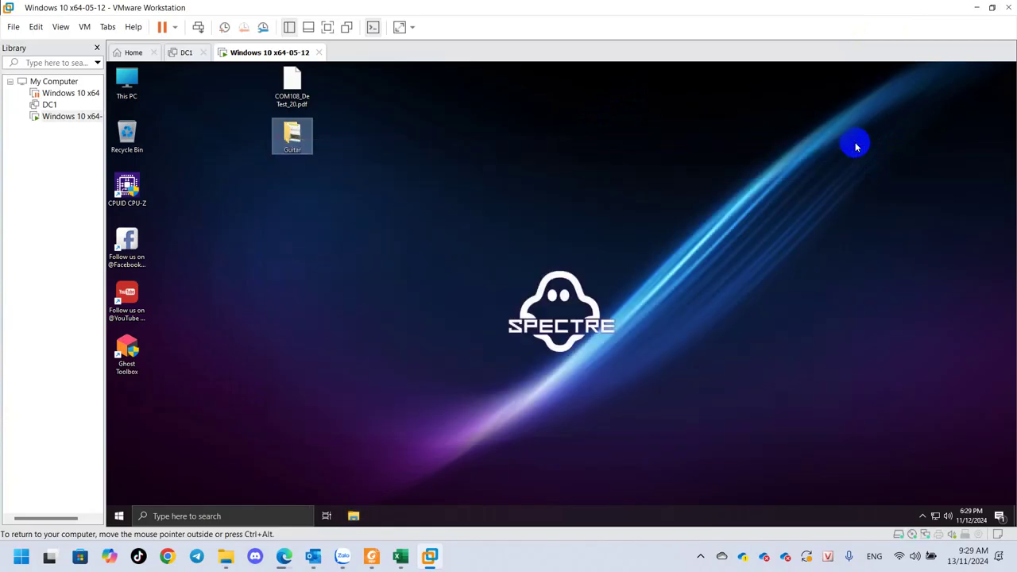
pyautogui.click(84, 27)
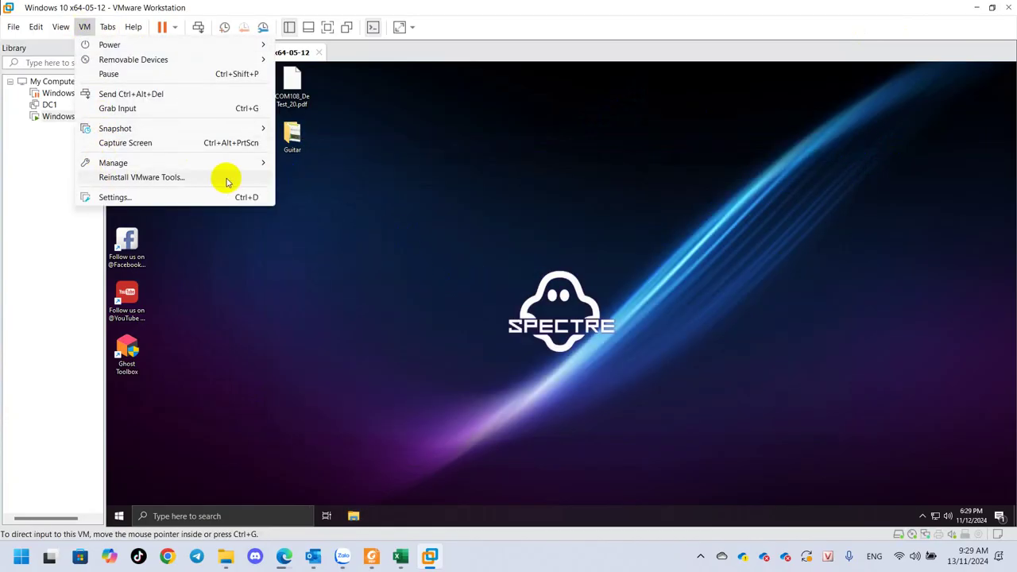
pyautogui.click(291, 189)
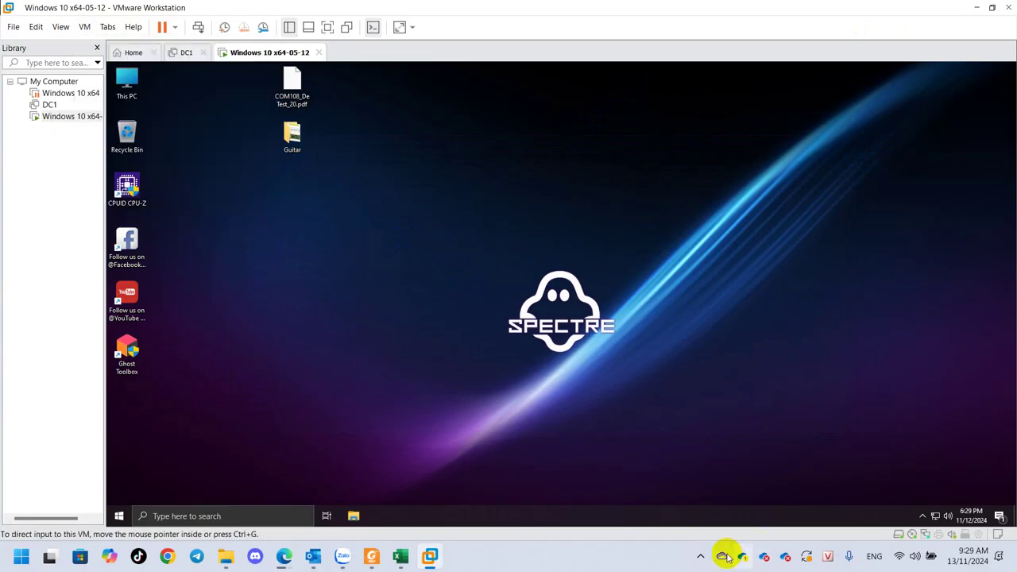
pyautogui.click(700, 556)
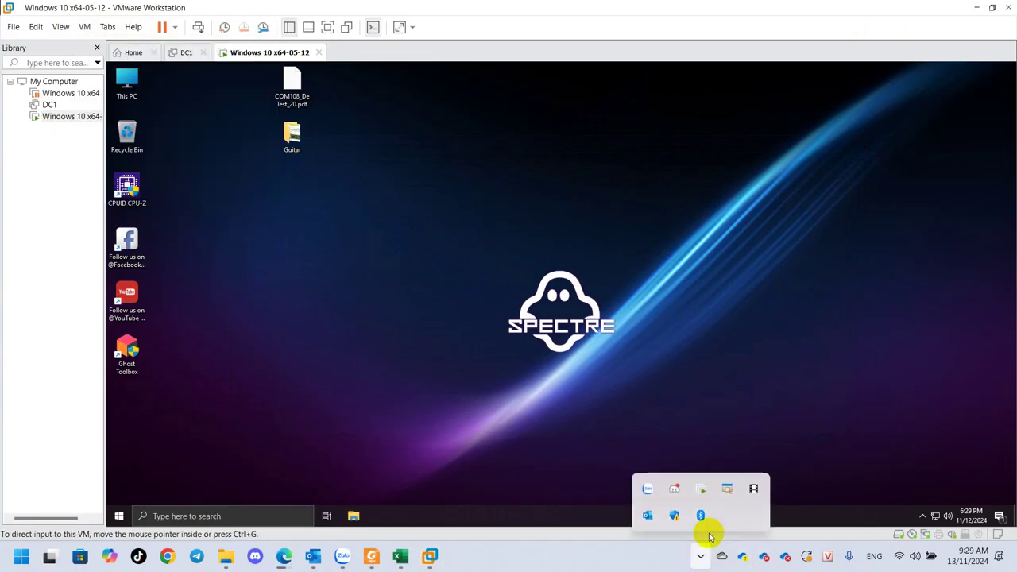